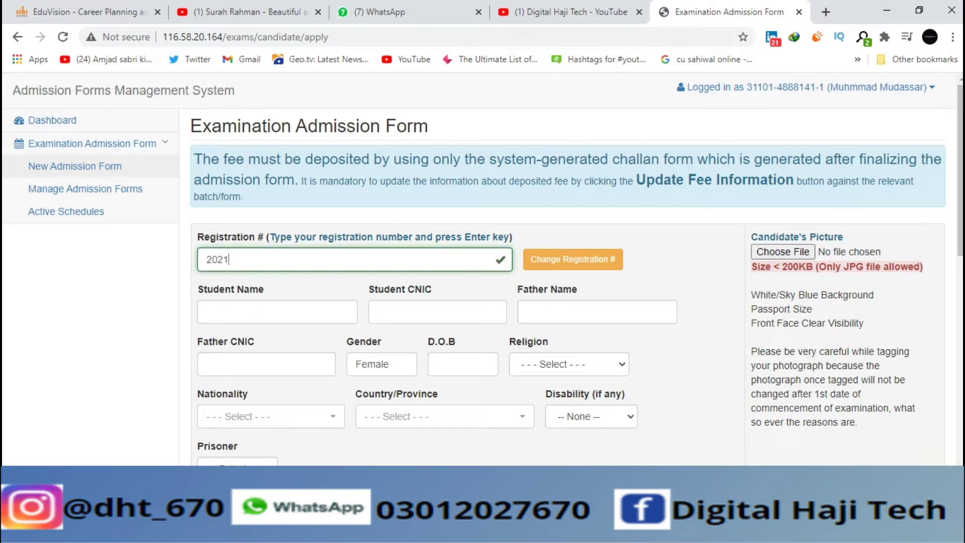
Step: Fetch the student's record so name, CNIC, father's details, gender and birth date auto-fill
{"action": "key", "text": "Return"}
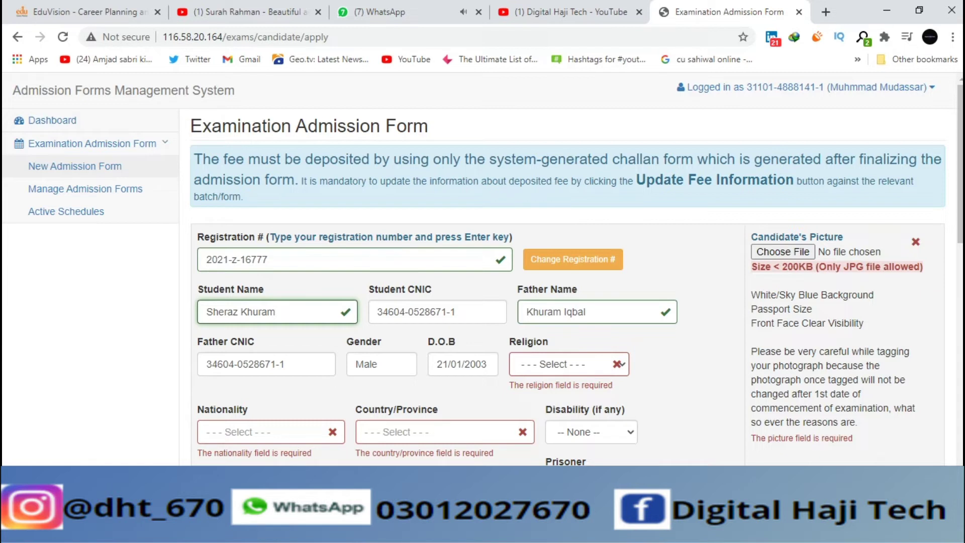
{"action": "scroll", "coordinate": [482, 266], "scroll_direction": "down", "scroll_amount": 2}
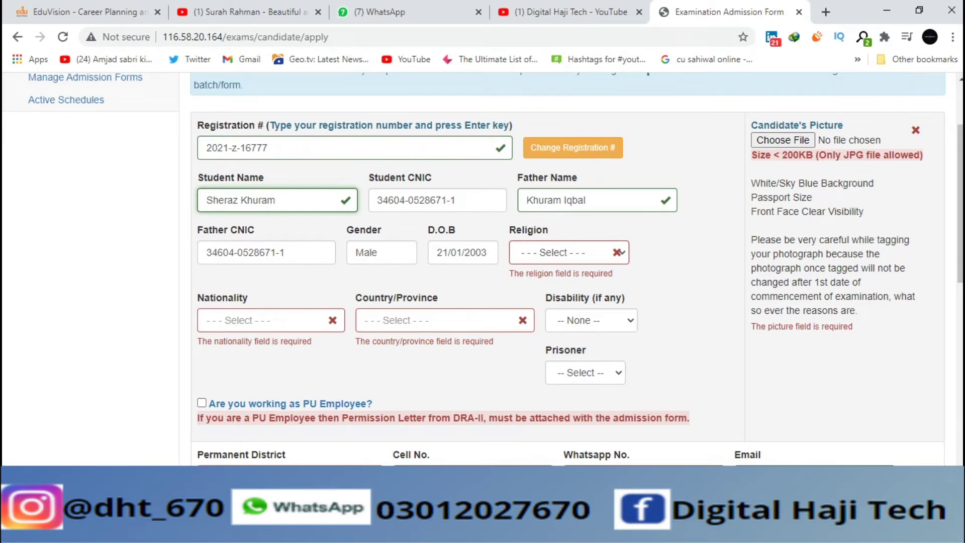
Step: Set nationality to PAKISTANI and country/province to PUNJAB
{"action": "scroll", "coordinate": [266, 281], "scroll_direction": "down", "scroll_amount": 1}
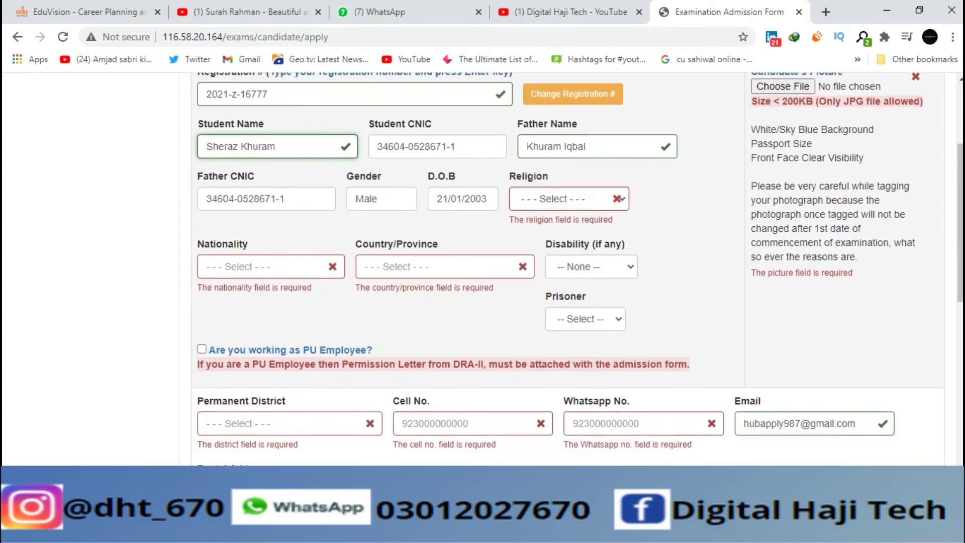
{"action": "left_click", "coordinate": [262, 261]}
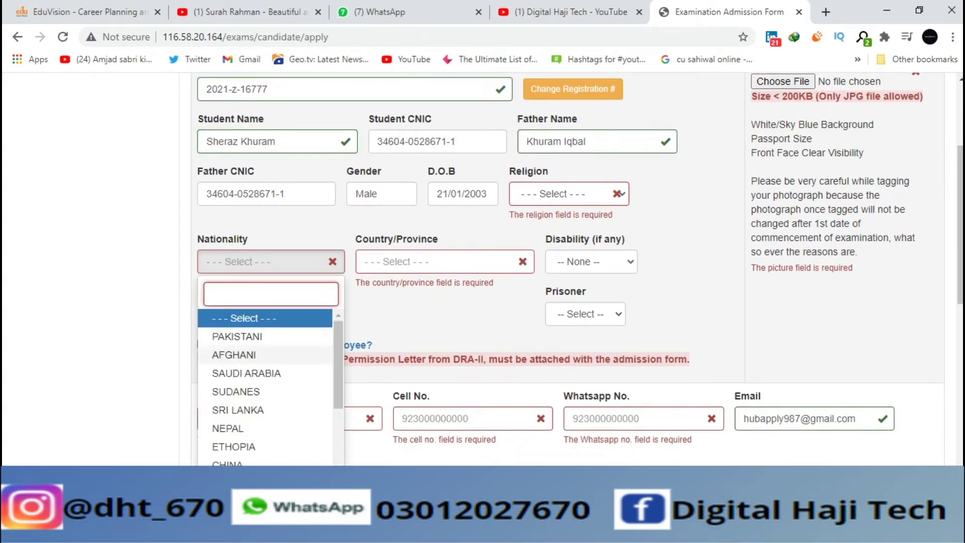
{"action": "left_click", "coordinate": [237, 336]}
{"action": "left_click", "coordinate": [431, 261]}
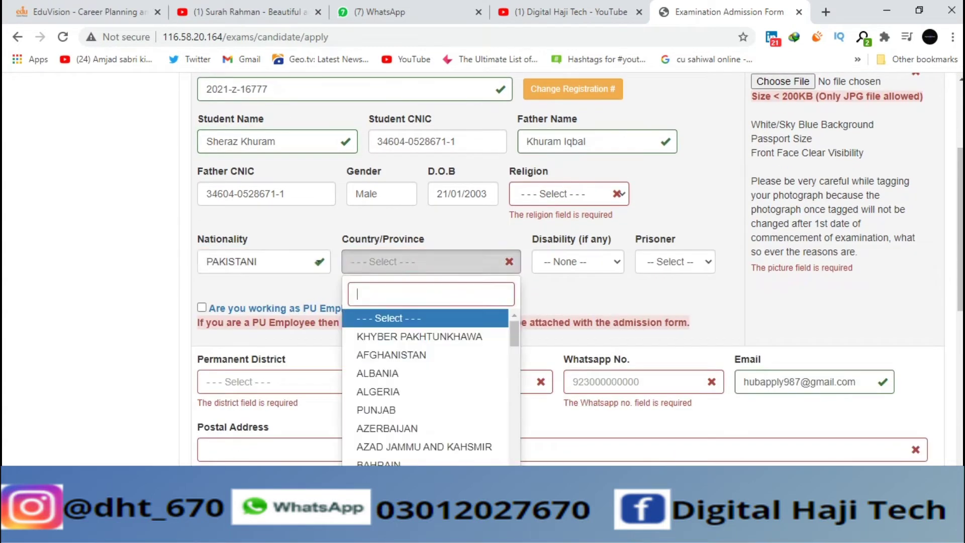
{"action": "scroll", "coordinate": [425, 382], "scroll_direction": "down", "scroll_amount": 3}
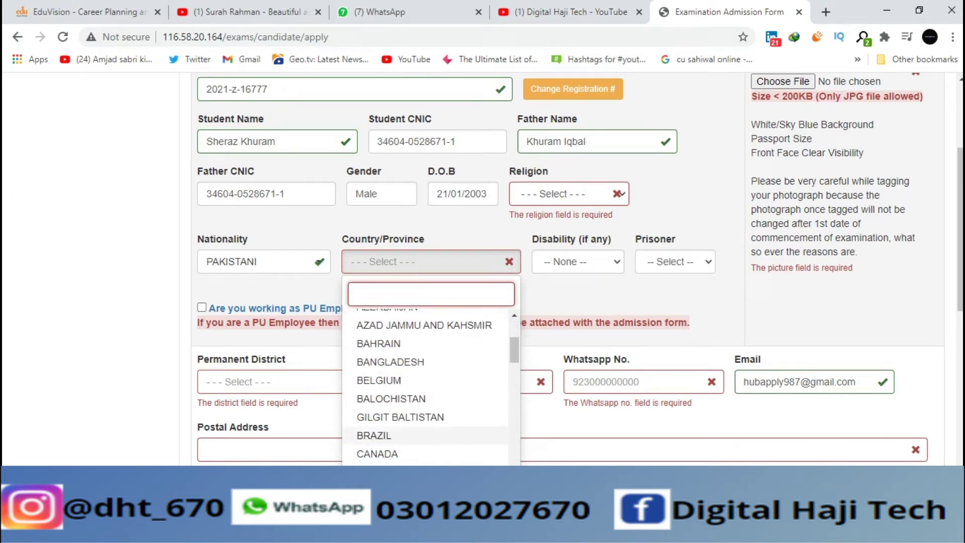
{"action": "type", "text": "p"}
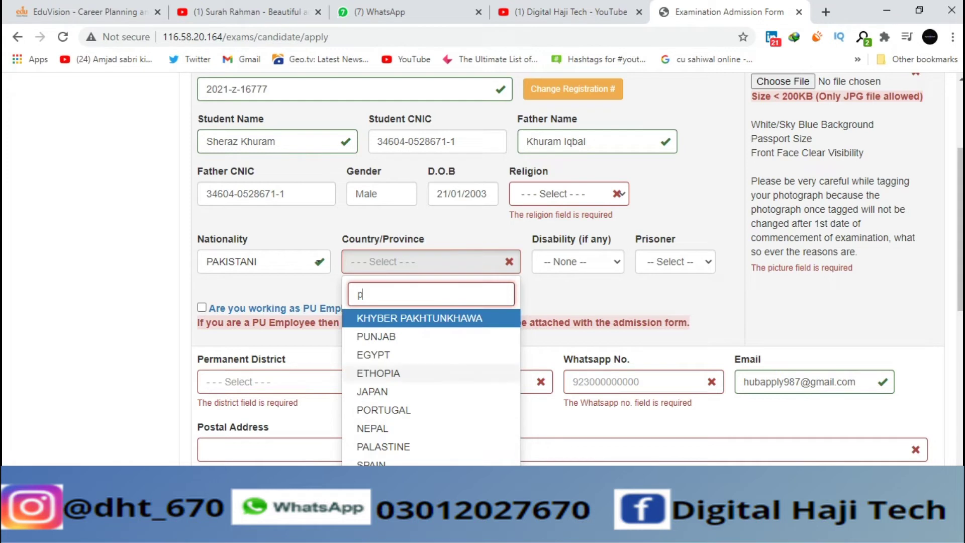
{"action": "left_click", "coordinate": [382, 336]}
Step: Keep disability at None and set prisoner status to No
{"action": "left_click", "coordinate": [553, 262]}
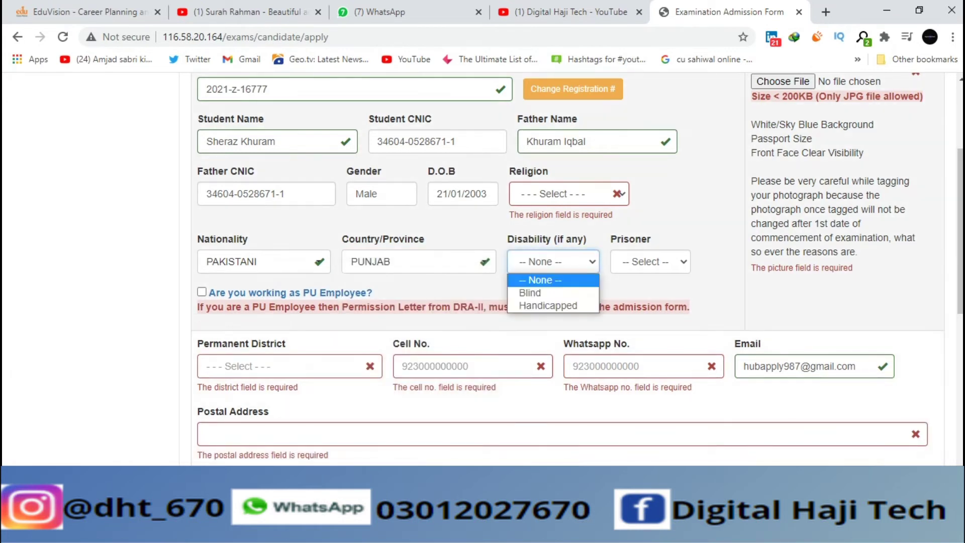
{"action": "key", "text": "Down"}
{"action": "key", "text": "Up"}
{"action": "key", "text": "Up"}
{"action": "key", "text": "Return"}
{"action": "key", "text": "Tab"}
{"action": "key", "text": "alt+Down"}
{"action": "key", "text": "Down"}
{"action": "key", "text": "Down"}
{"action": "key", "text": "Return"}
{"action": "scroll", "coordinate": [568, 272], "scroll_direction": "up", "scroll_amount": 1}
Step: Attach the file DHT.3gpp as the candidate's picture
{"action": "scroll", "coordinate": [568, 271], "scroll_direction": "up", "scroll_amount": 1}
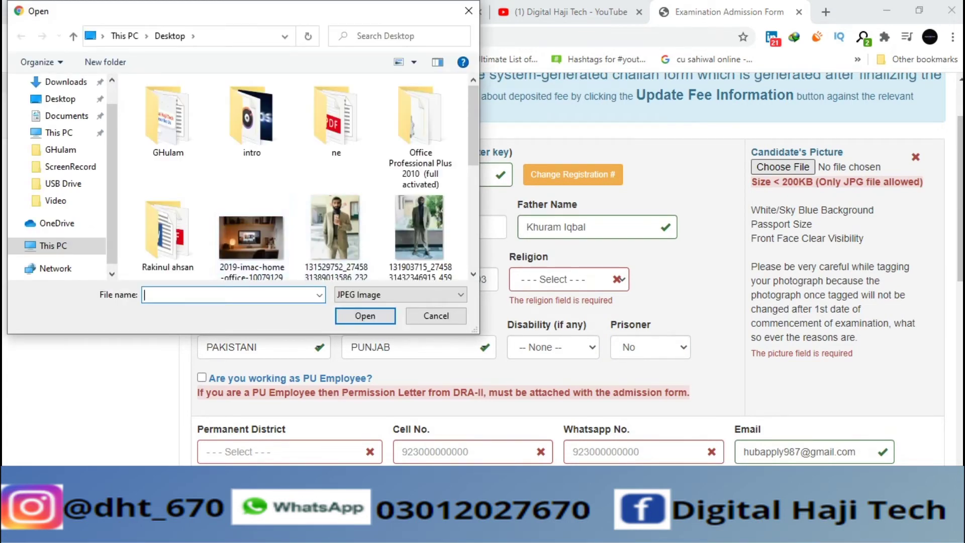
{"action": "type", "text": "d"}
{"action": "key", "text": "Down"}
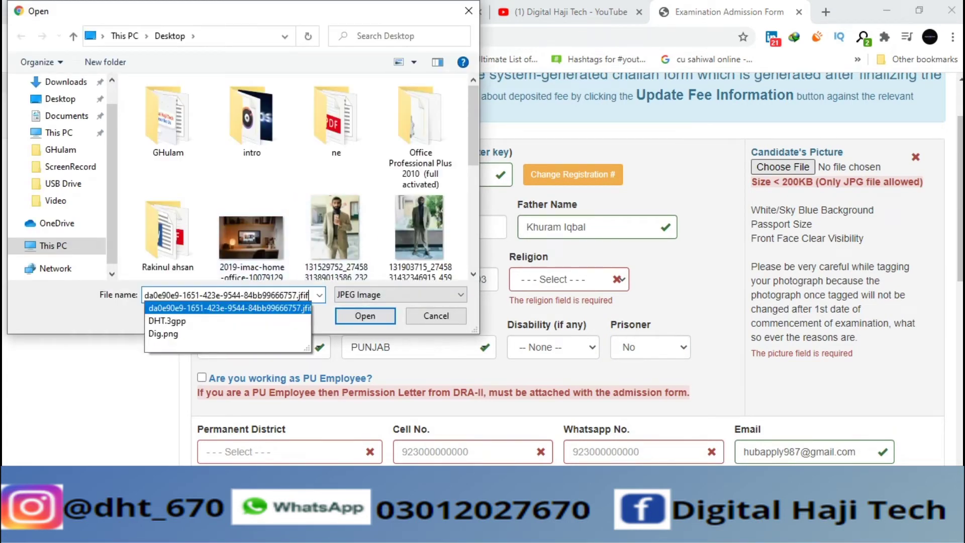
{"action": "key", "text": "Down"}
{"action": "key", "text": "Return"}
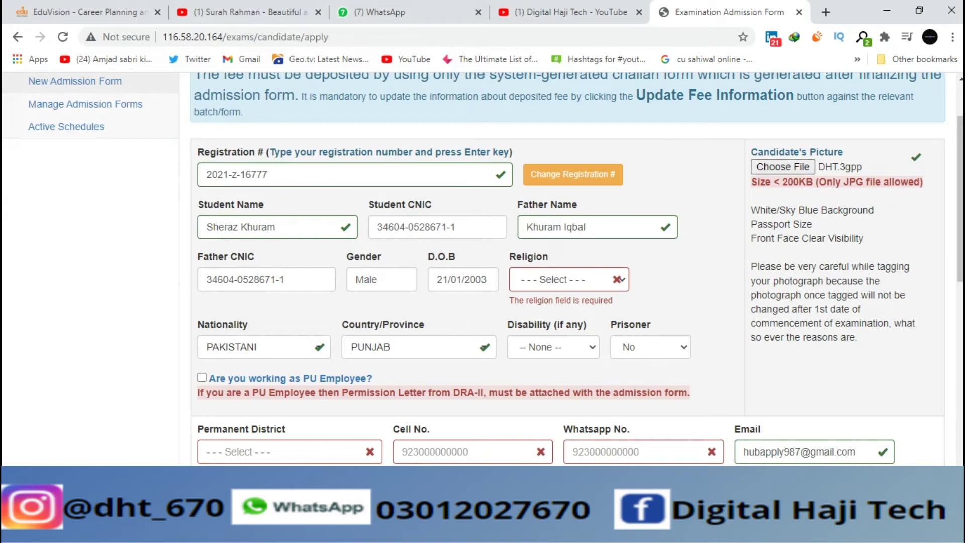
{"action": "scroll", "coordinate": [483, 269], "scroll_direction": "down", "scroll_amount": 2}
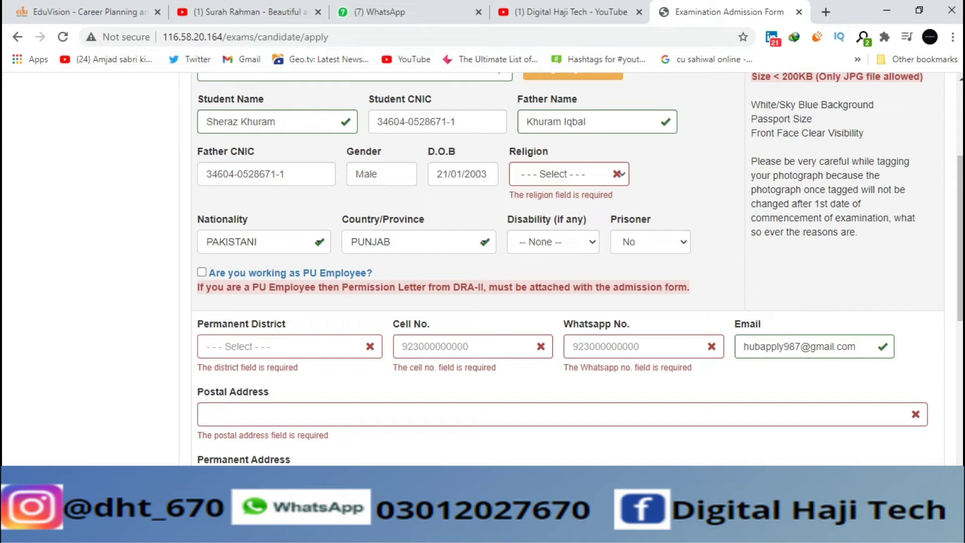
Step: Set permanent district to ABBOTTABAD and enter the student's cell phone number
{"action": "left_click", "coordinate": [289, 346]}
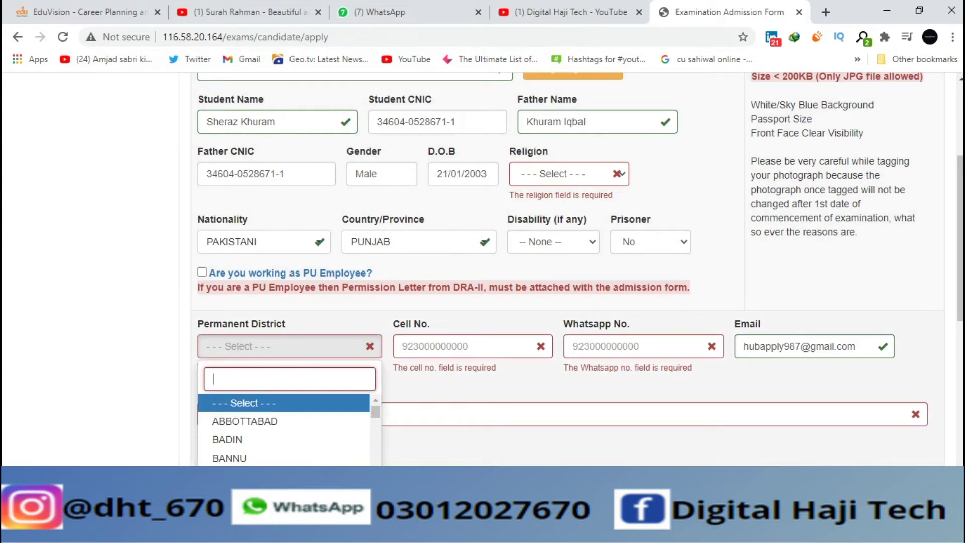
{"action": "key", "text": "Down"}
{"action": "key", "text": "Return"}
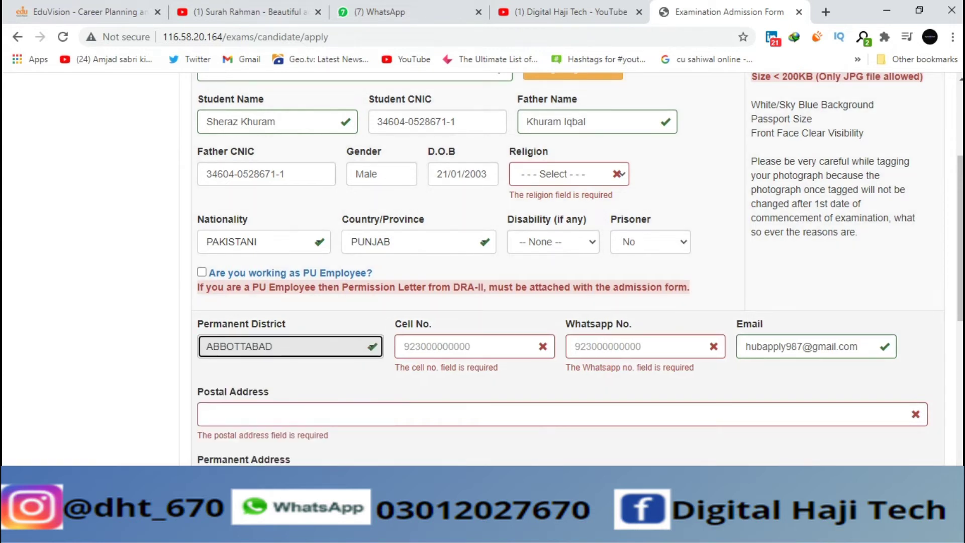
{"action": "key", "text": "Tab"}
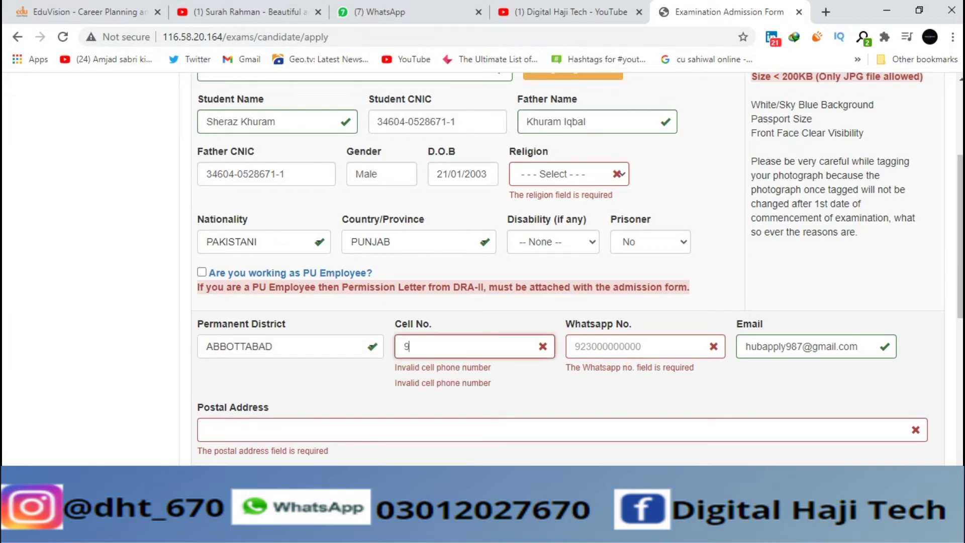
Step: Enter the student's phone number in the Whatsapp No. field
{"action": "left_click", "coordinate": [636, 346]}
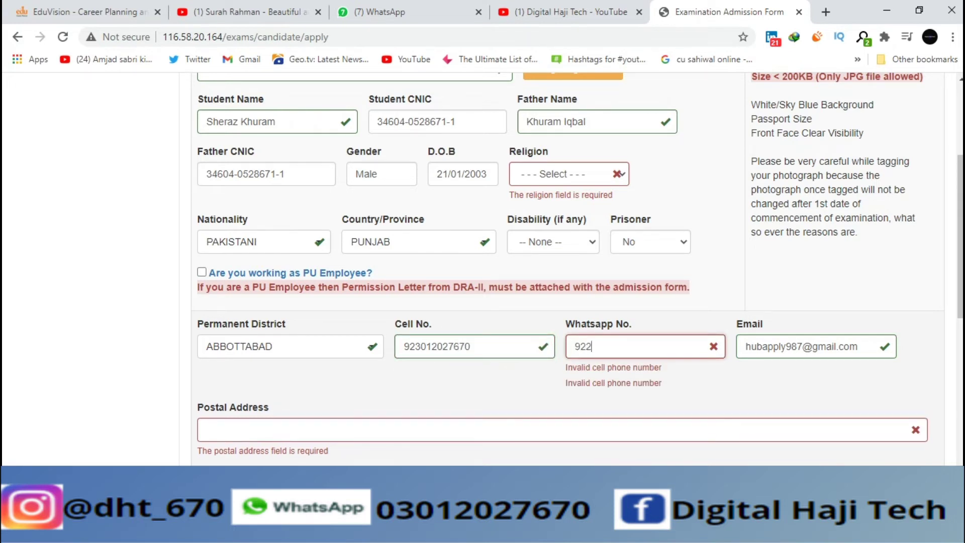
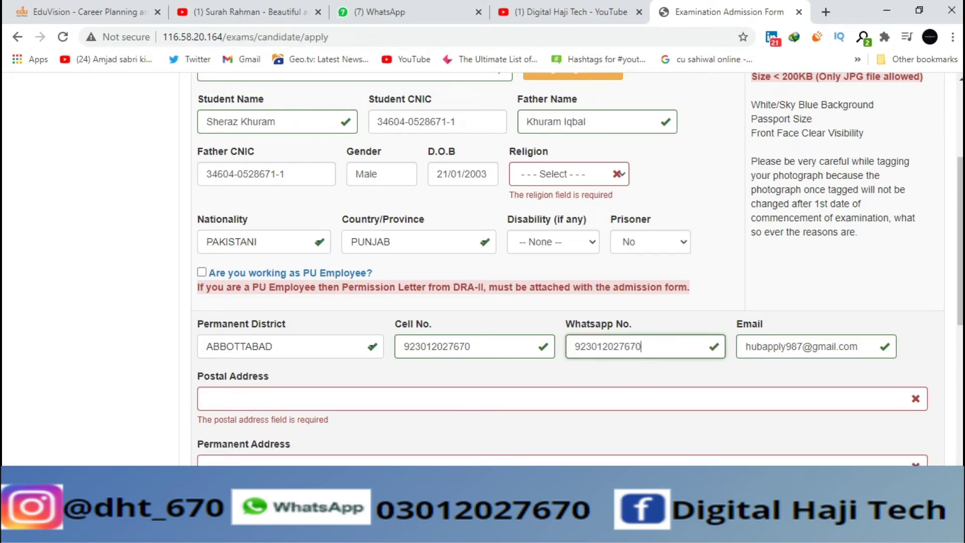
{"action": "scroll", "coordinate": [568, 266], "scroll_direction": "down", "scroll_amount": 3}
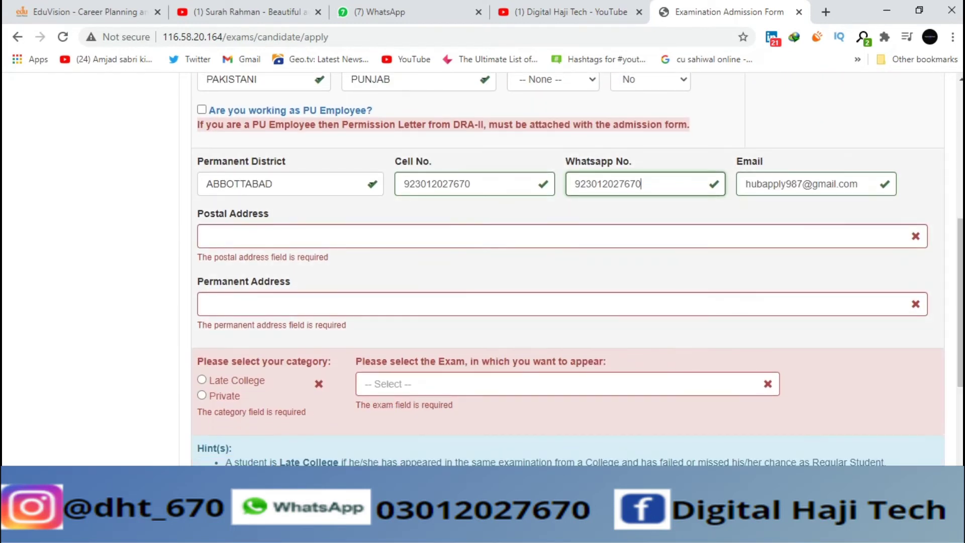
Step: Fill the postal address from the saved suggestion and choose Private as the category
{"action": "left_click", "coordinate": [503, 236]}
{"action": "left_click", "coordinate": [352, 267]}
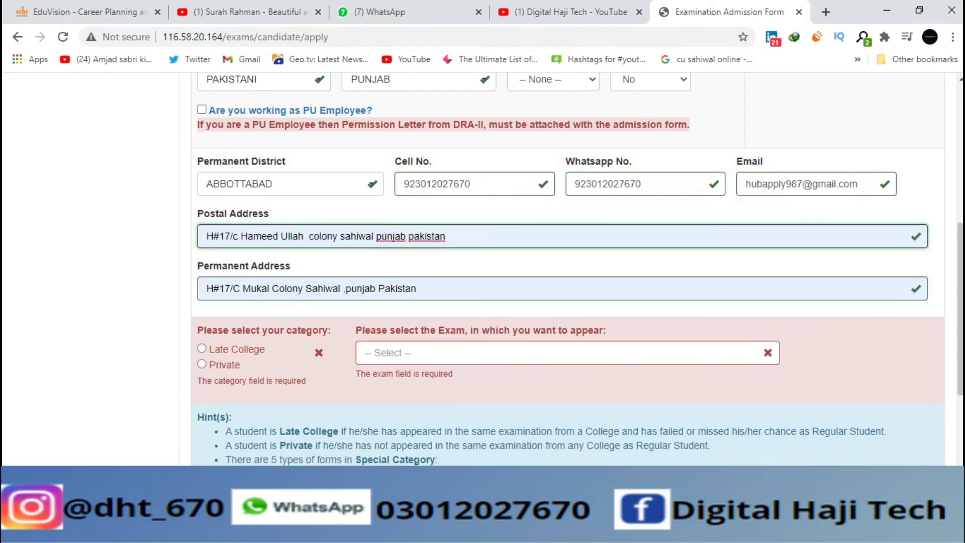
{"action": "scroll", "coordinate": [578, 267], "scroll_direction": "down", "scroll_amount": 1}
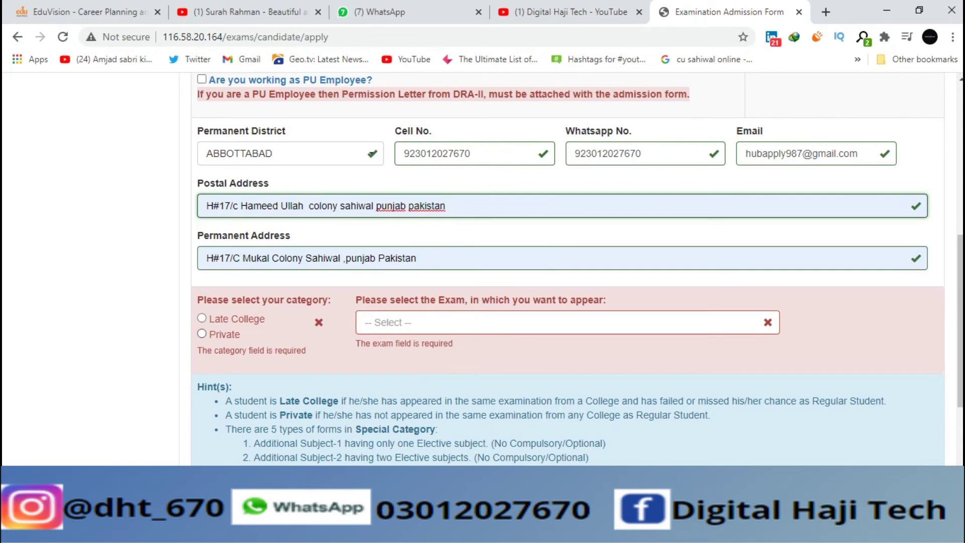
{"action": "left_click", "coordinate": [201, 334]}
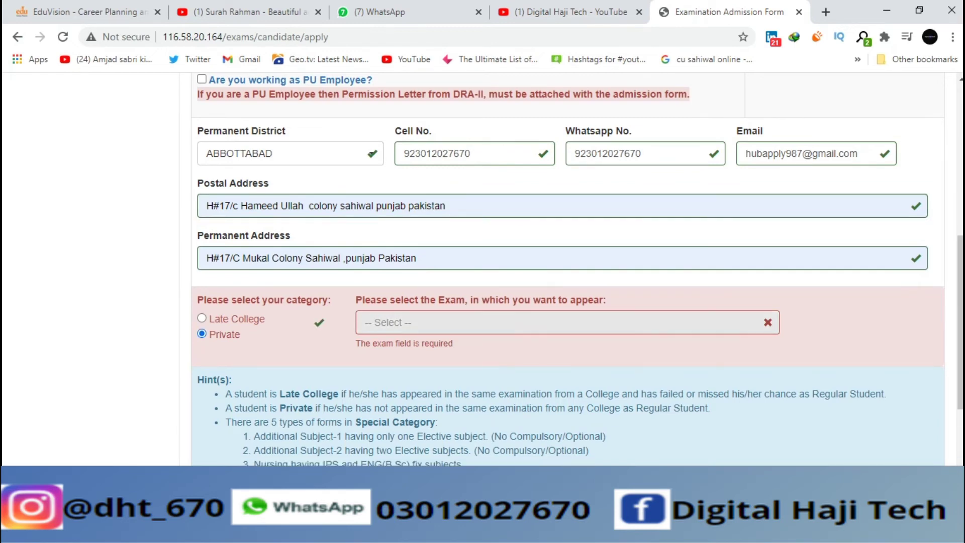
Step: Select M.A. Arabic Part-I - AR-I-40-C - Annual Examination 2021 with Full Subjects as Fresh Appearance
{"action": "left_click", "coordinate": [568, 323]}
{"action": "scroll", "coordinate": [563, 418], "scroll_direction": "down", "scroll_amount": 1}
{"action": "key", "text": "Down"}
{"action": "key", "text": "Down"}
{"action": "key", "text": "Down"}
{"action": "key", "text": "Down"}
{"action": "key", "text": "Down"}
{"action": "key", "text": "Down"}
{"action": "key", "text": "Down"}
{"action": "key", "text": "Down"}
{"action": "key", "text": "Down"}
{"action": "key", "text": "Down"}
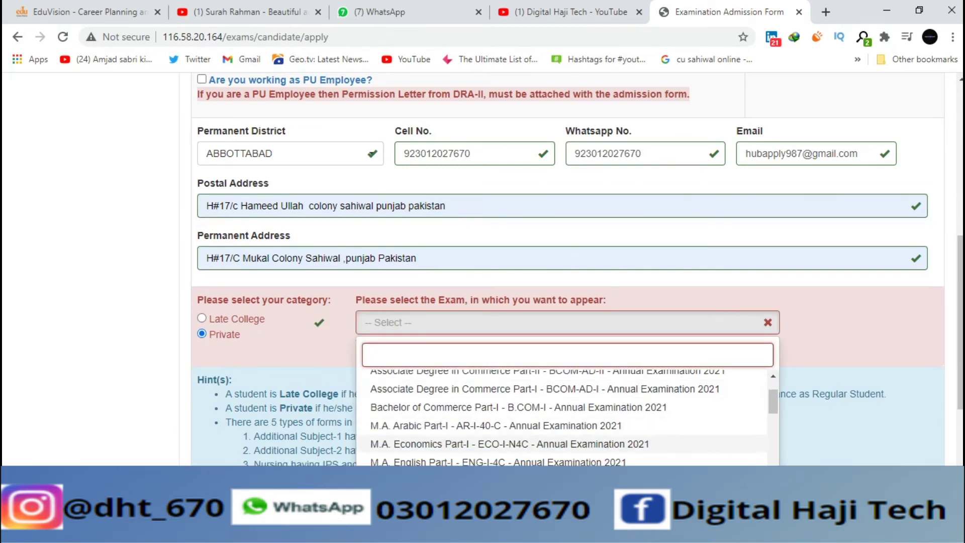
{"action": "key", "text": "Up"}
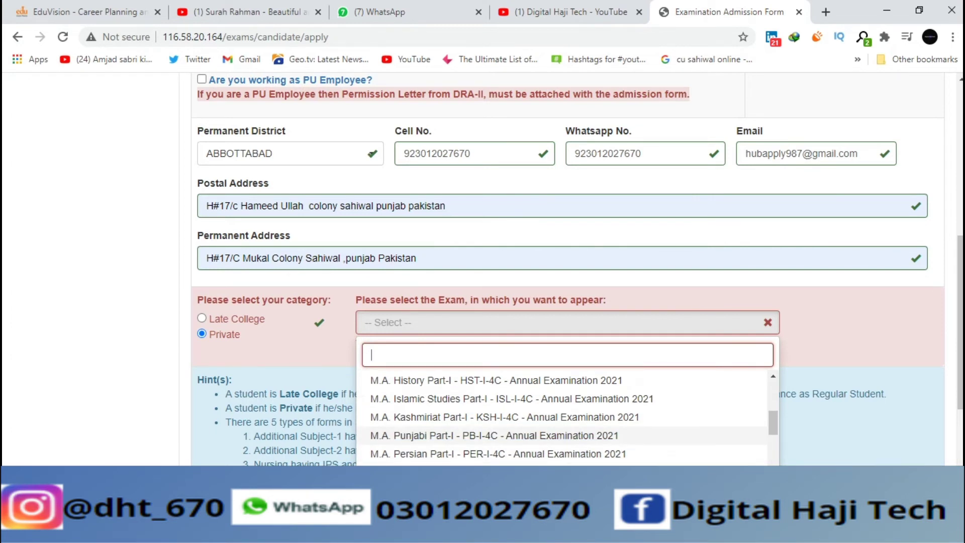
{"action": "key", "text": "Down"}
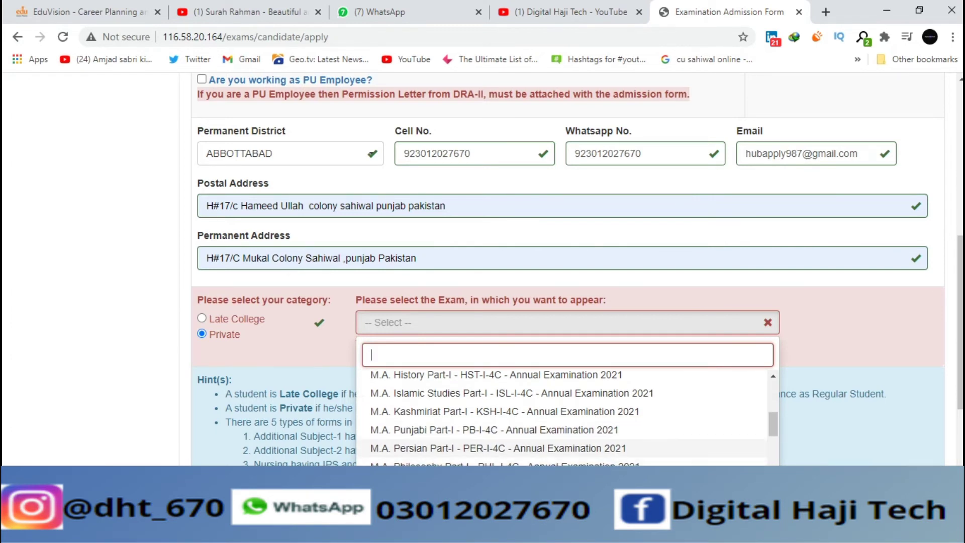
{"action": "key", "text": "Down"}
{"action": "key", "text": "Down"}
{"action": "key", "text": "Up"}
{"action": "key", "text": "Down"}
{"action": "key", "text": "Down"}
{"action": "key", "text": "Down"}
{"action": "key", "text": "Down"}
{"action": "key", "text": "Down"}
{"action": "key", "text": "Down"}
{"action": "key", "text": "Down"}
{"action": "key", "text": "Down"}
{"action": "key", "text": "Down"}
{"action": "key", "text": "Down"}
{"action": "key", "text": "Down"}
{"action": "key", "text": "Down"}
{"action": "key", "text": "Down"}
{"action": "key", "text": "Down"}
{"action": "key", "text": "Down"}
{"action": "key", "text": "Down"}
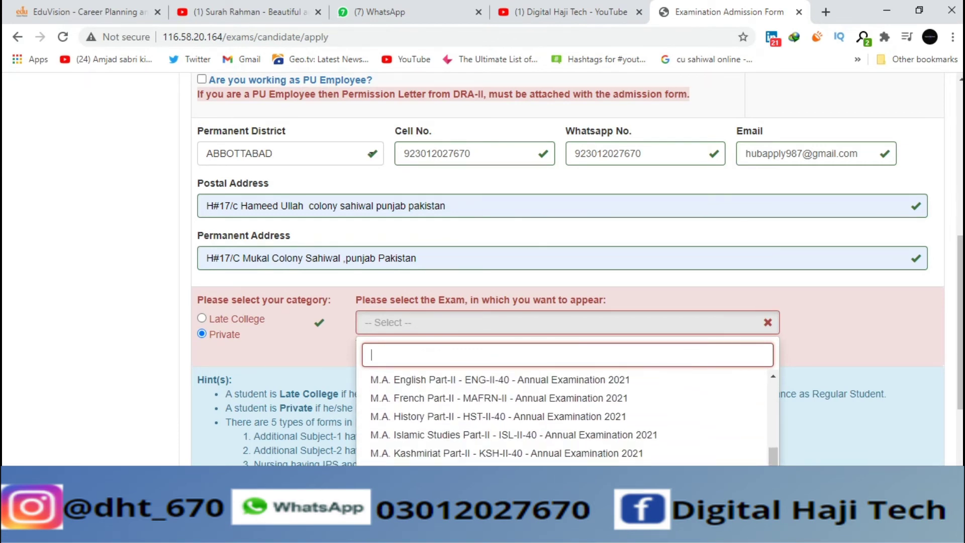
{"action": "key", "text": "Down"}
{"action": "key", "text": "Down"}
{"action": "key", "text": "Down"}
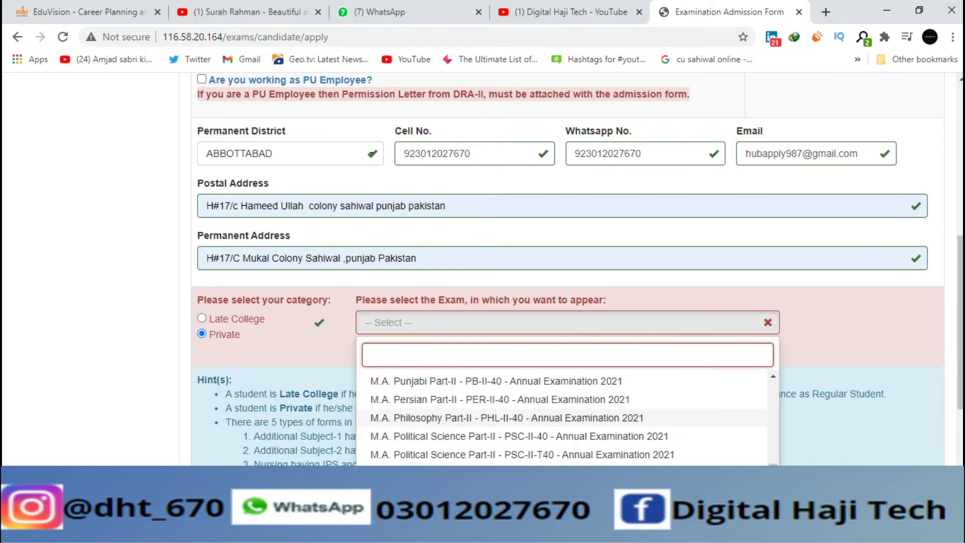
{"action": "key", "text": "Down"}
{"action": "key", "text": "Down"}
{"action": "key", "text": "Down"}
{"action": "key", "text": "Up"}
{"action": "key", "text": "Up"}
{"action": "key", "text": "Up"}
{"action": "key", "text": "Up"}
{"action": "key", "text": "Up"}
{"action": "key", "text": "Up"}
{"action": "key", "text": "Up"}
{"action": "key", "text": "Up"}
{"action": "key", "text": "Up"}
{"action": "key", "text": "Up"}
{"action": "key", "text": "Up"}
{"action": "key", "text": "Up"}
{"action": "key", "text": "Up"}
{"action": "key", "text": "Up"}
{"action": "key", "text": "Up"}
{"action": "key", "text": "Up"}
{"action": "key", "text": "Up"}
{"action": "key", "text": "Up"}
{"action": "key", "text": "Up"}
{"action": "key", "text": "Up"}
{"action": "key", "text": "Up"}
{"action": "key", "text": "Up"}
{"action": "key", "text": "Up"}
{"action": "key", "text": "Up"}
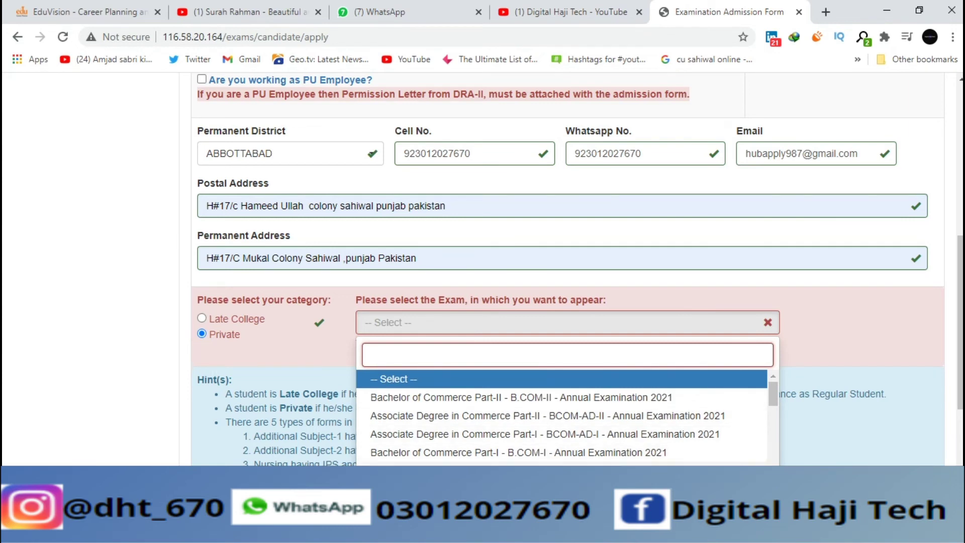
{"action": "key", "text": "Return"}
{"action": "scroll", "coordinate": [577, 265], "scroll_direction": "down", "scroll_amount": 5}
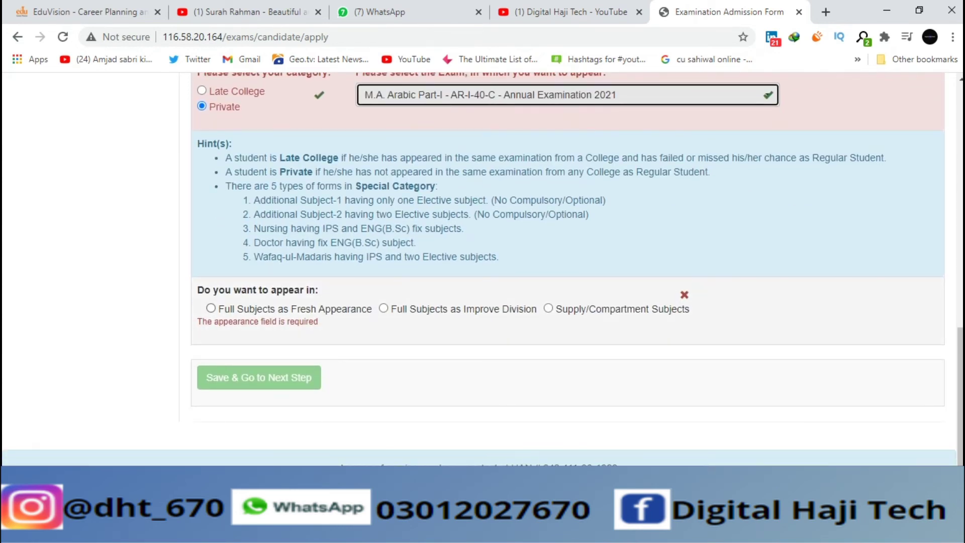
{"action": "left_click", "coordinate": [211, 309]}
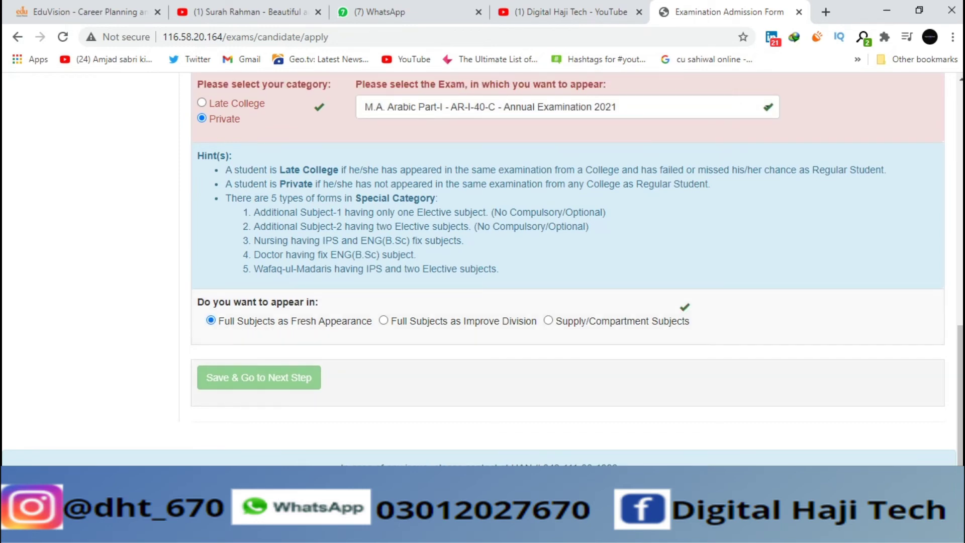
Step: Set religion to ISLAM and submit the form with 'Save & Go to Next Step'
{"action": "scroll", "coordinate": [578, 269], "scroll_direction": "up", "scroll_amount": 12}
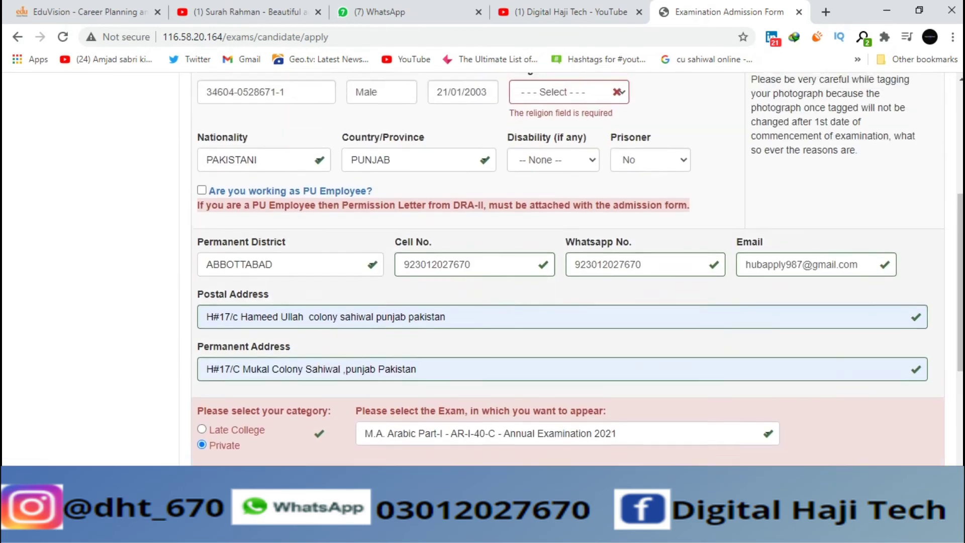
{"action": "scroll", "coordinate": [568, 255], "scroll_direction": "up", "scroll_amount": 1}
{"action": "left_click", "coordinate": [569, 293]}
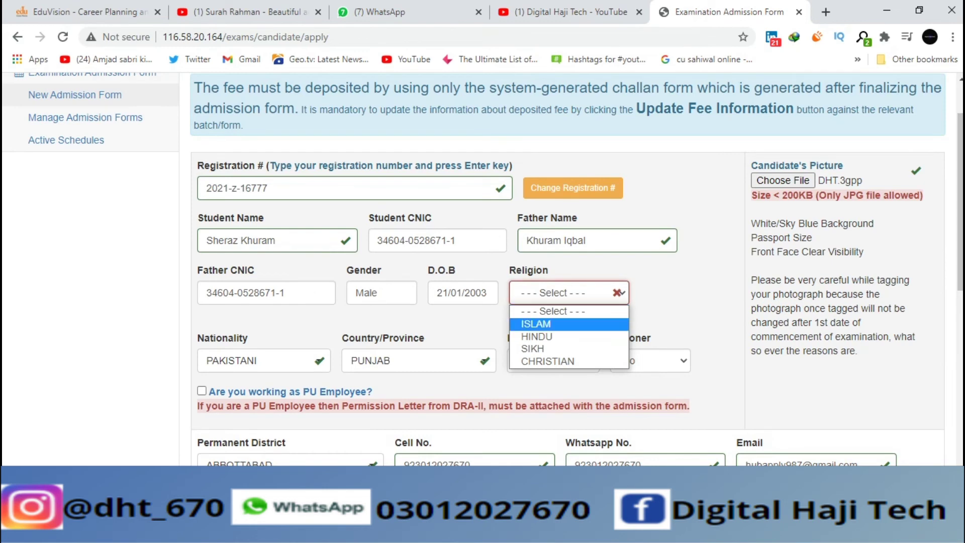
{"action": "left_click", "coordinate": [534, 324]}
{"action": "scroll", "coordinate": [568, 266], "scroll_direction": "down", "scroll_amount": 15}
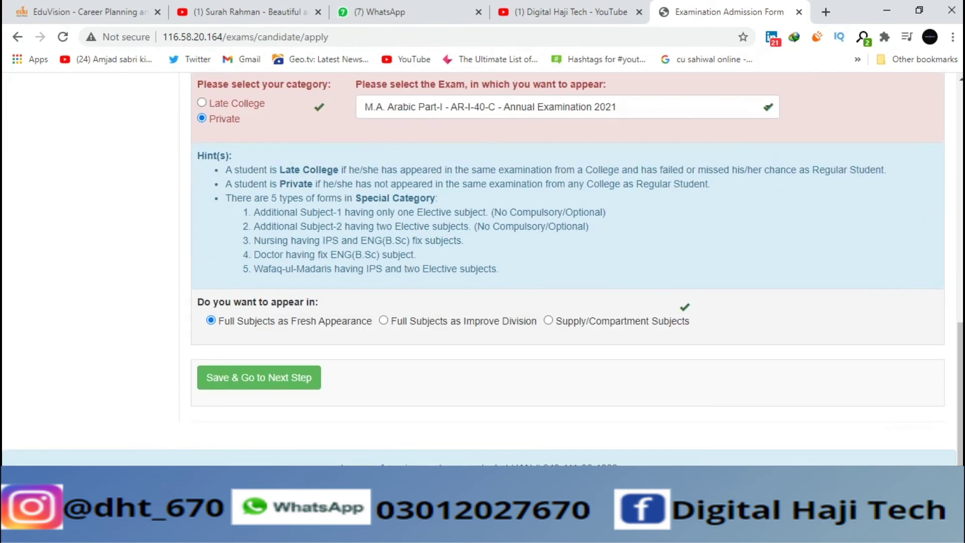
{"action": "left_click", "coordinate": [259, 377]}
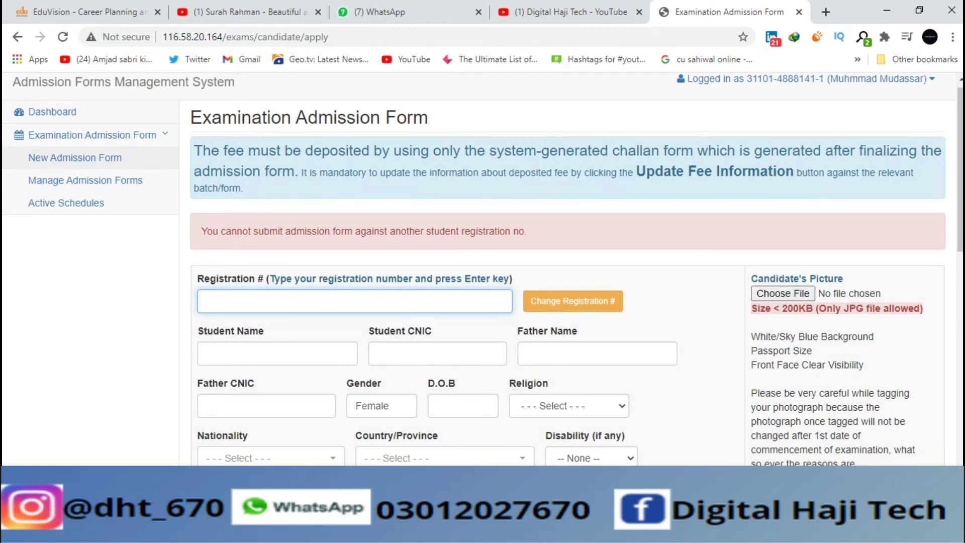
Step: Scroll through the reloaded, blank admission form after the rejection message
{"action": "scroll", "coordinate": [482, 269], "scroll_direction": "down", "scroll_amount": 1}
{"action": "scroll", "coordinate": [482, 269], "scroll_direction": "down", "scroll_amount": 2}
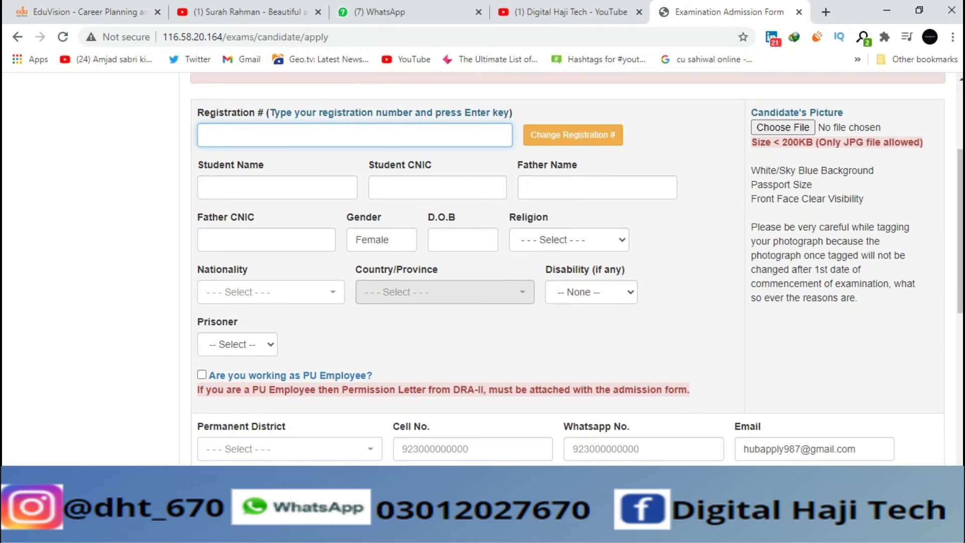
{"action": "scroll", "coordinate": [482, 269], "scroll_direction": "down", "scroll_amount": 10}
{"action": "scroll", "coordinate": [482, 269], "scroll_direction": "down", "scroll_amount": 1}
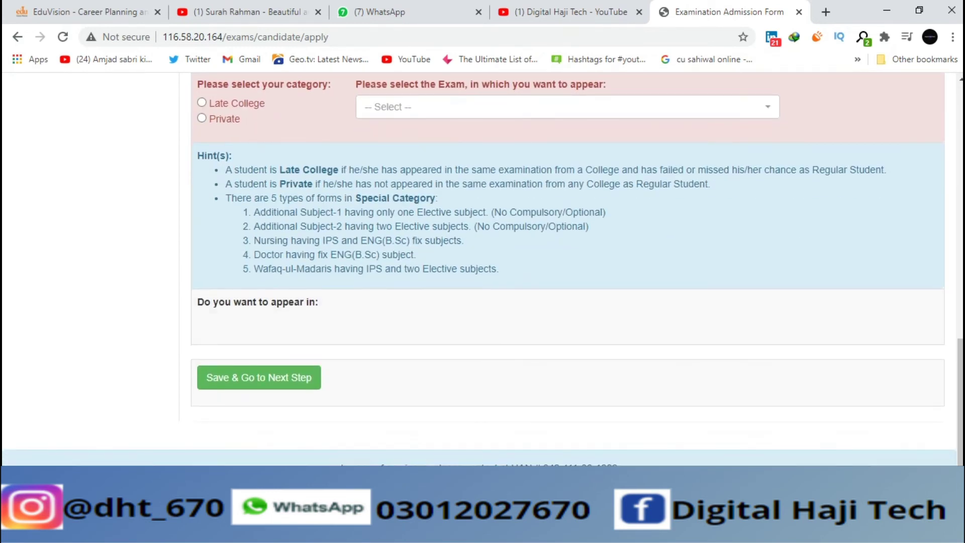
{"action": "scroll", "coordinate": [483, 269], "scroll_direction": "up", "scroll_amount": 4}
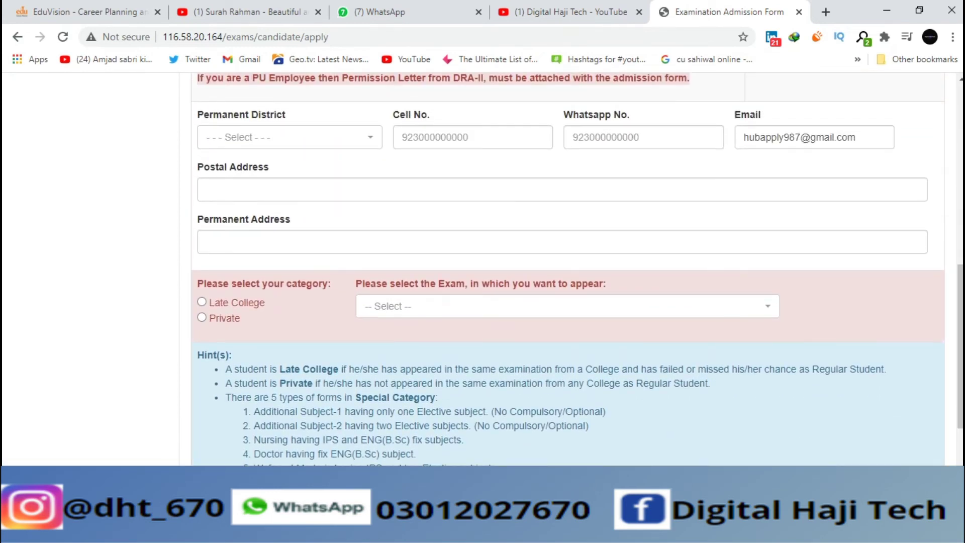
{"action": "scroll", "coordinate": [482, 268], "scroll_direction": "up", "scroll_amount": 4}
{"action": "scroll", "coordinate": [482, 269], "scroll_direction": "down", "scroll_amount": 1}
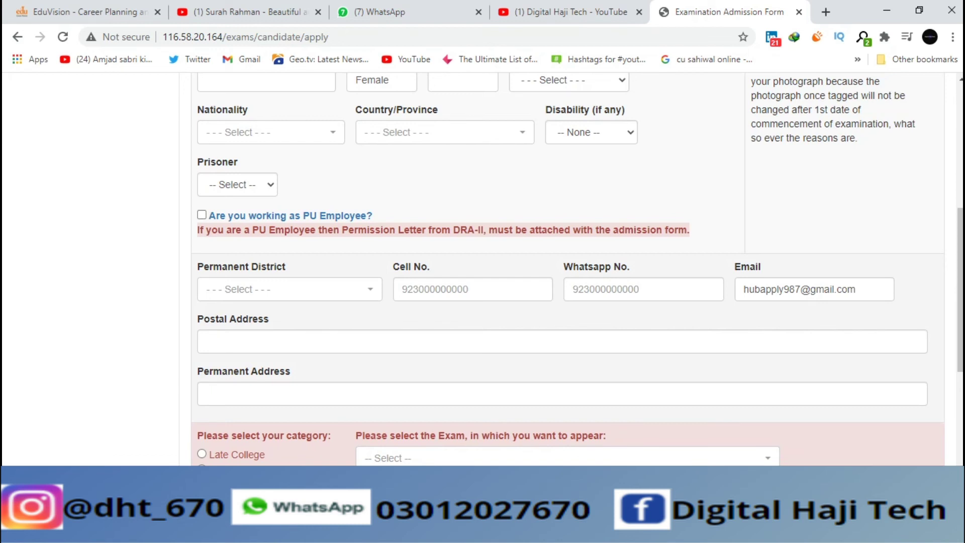
{"action": "scroll", "coordinate": [569, 267], "scroll_direction": "down", "scroll_amount": 7}
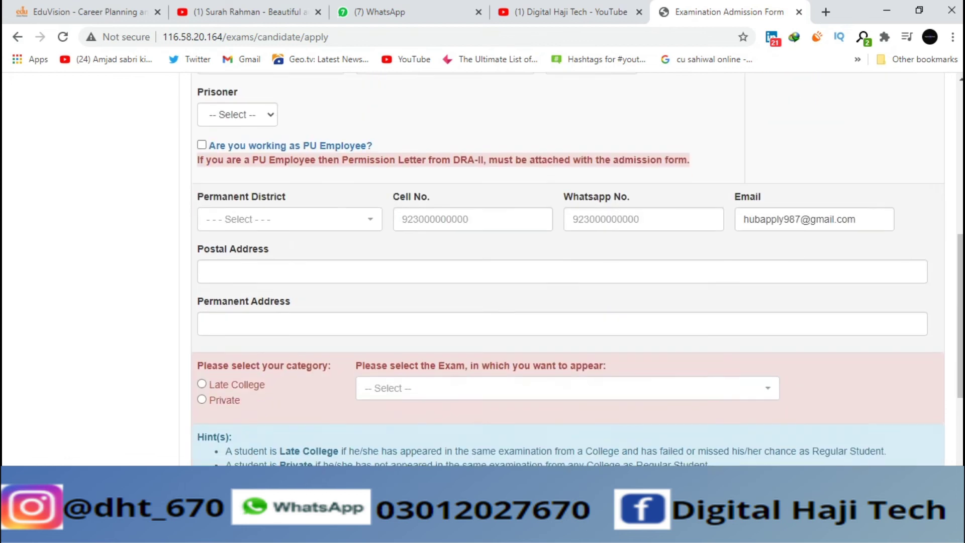